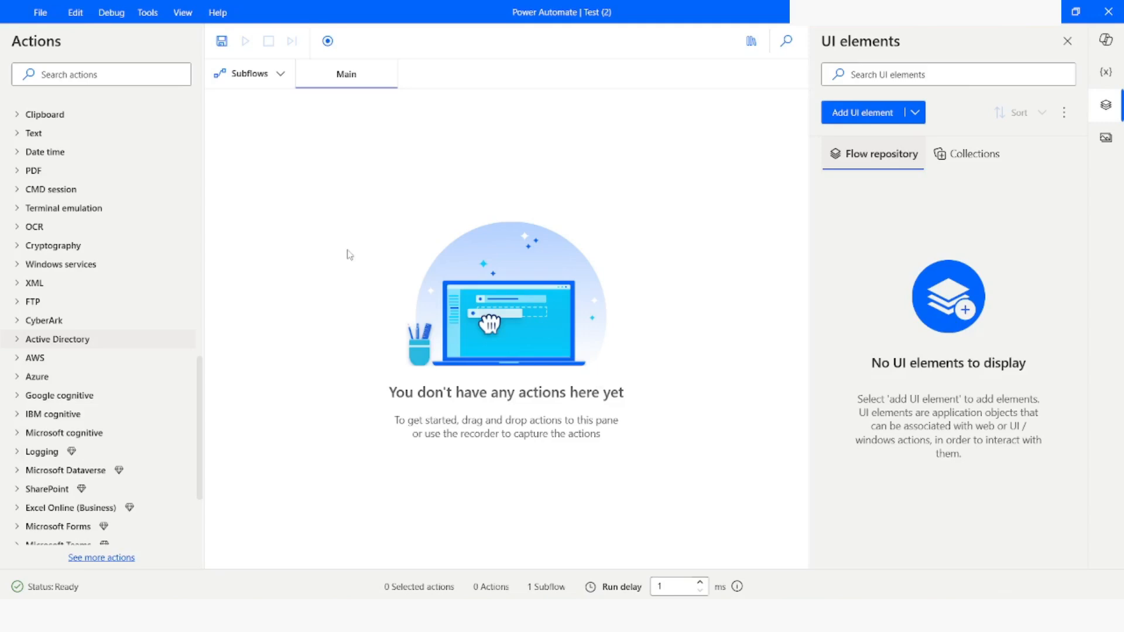
# - Add a Launch new Chrome action that attaches to the running tab titled "Generate a Random Name - Fake Name Generator"
pyautogui.scroll(-2, 90, 335)
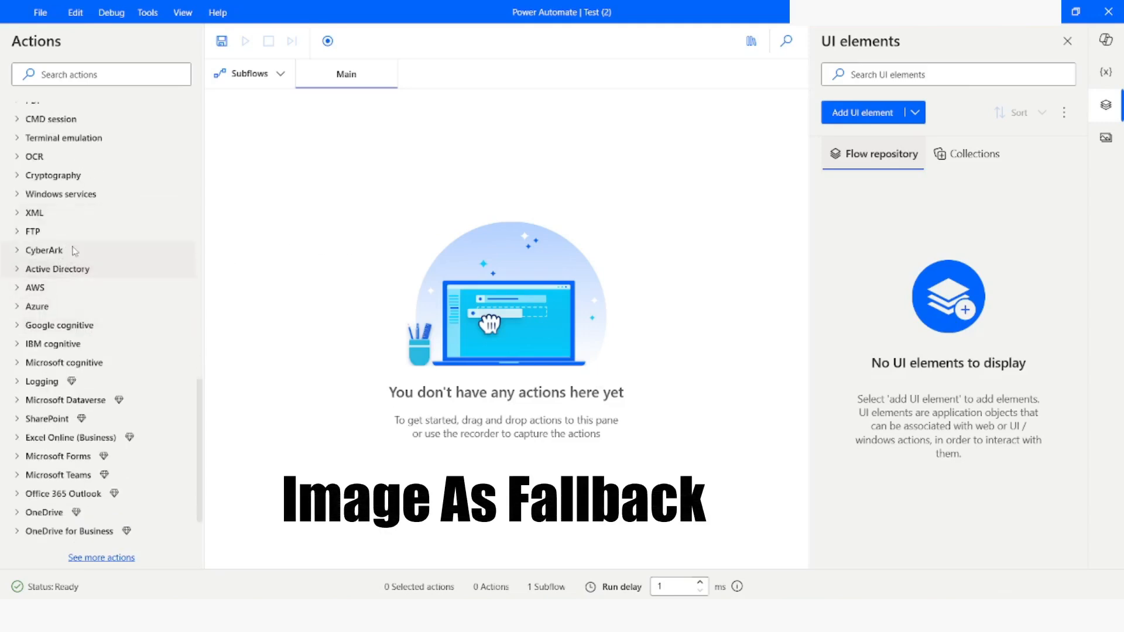
pyautogui.scroll(3, 76, 250)
pyautogui.scroll(13, 76, 251)
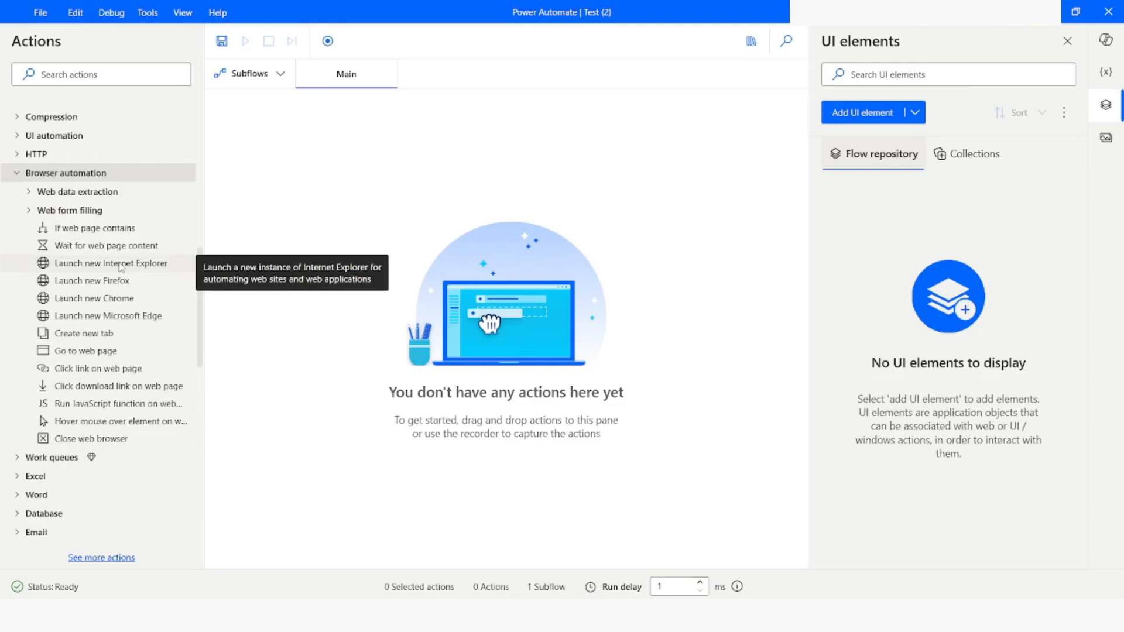
pyautogui.moveTo(76, 307); pyautogui.dragTo(349, 230)
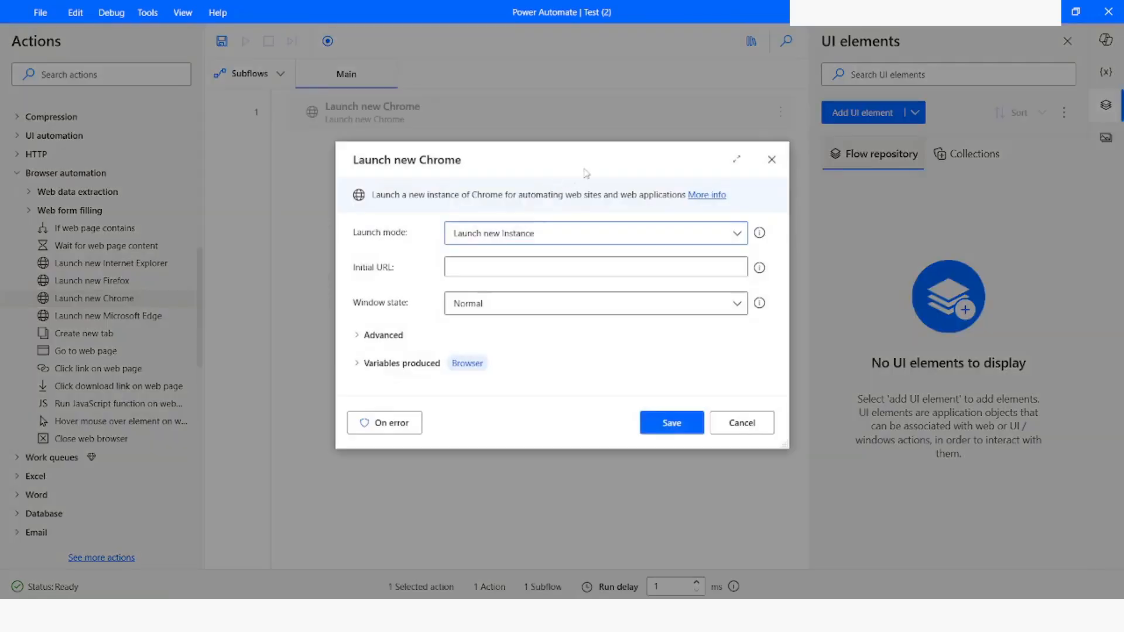
pyautogui.click(567, 231)
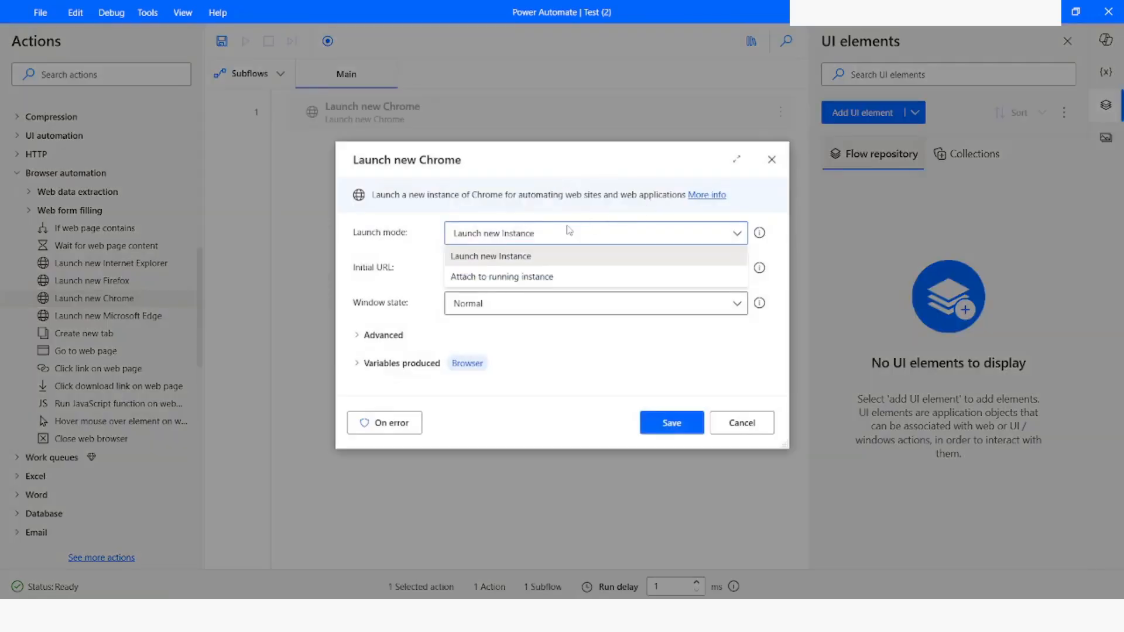
pyautogui.click(559, 276)
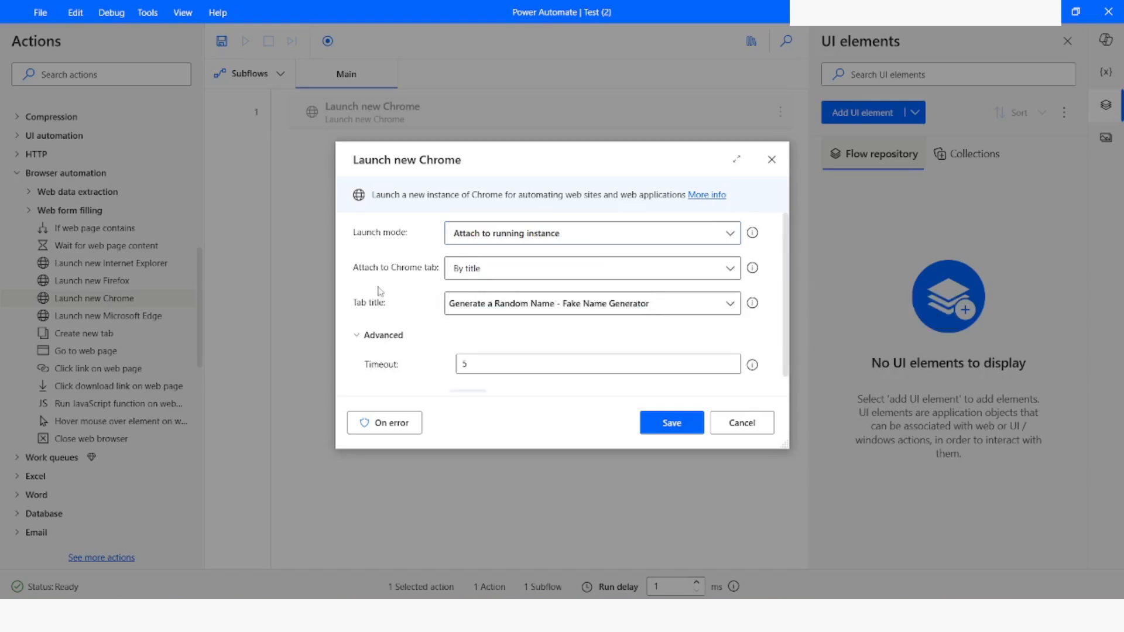
pyautogui.scroll(-1, 380, 293)
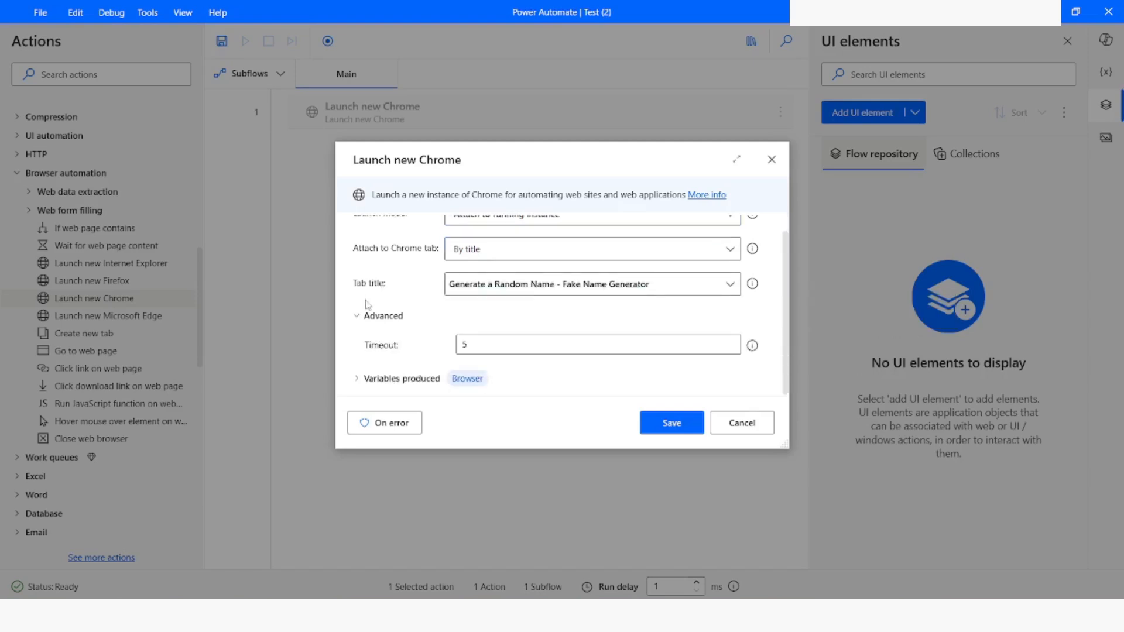
pyautogui.click(367, 318)
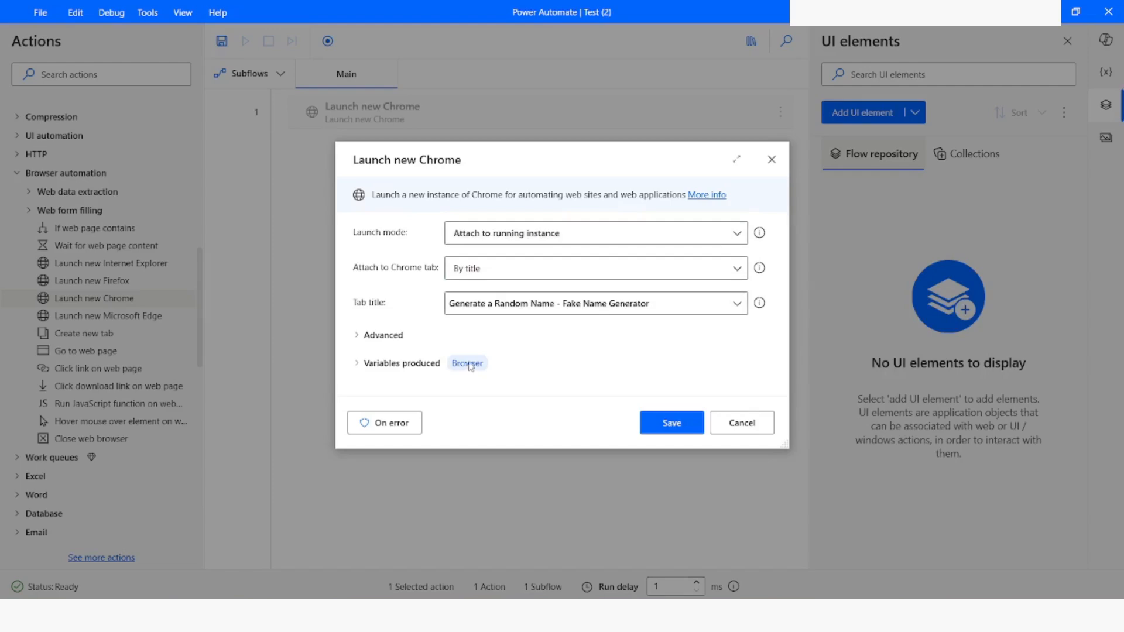
pyautogui.click(670, 428)
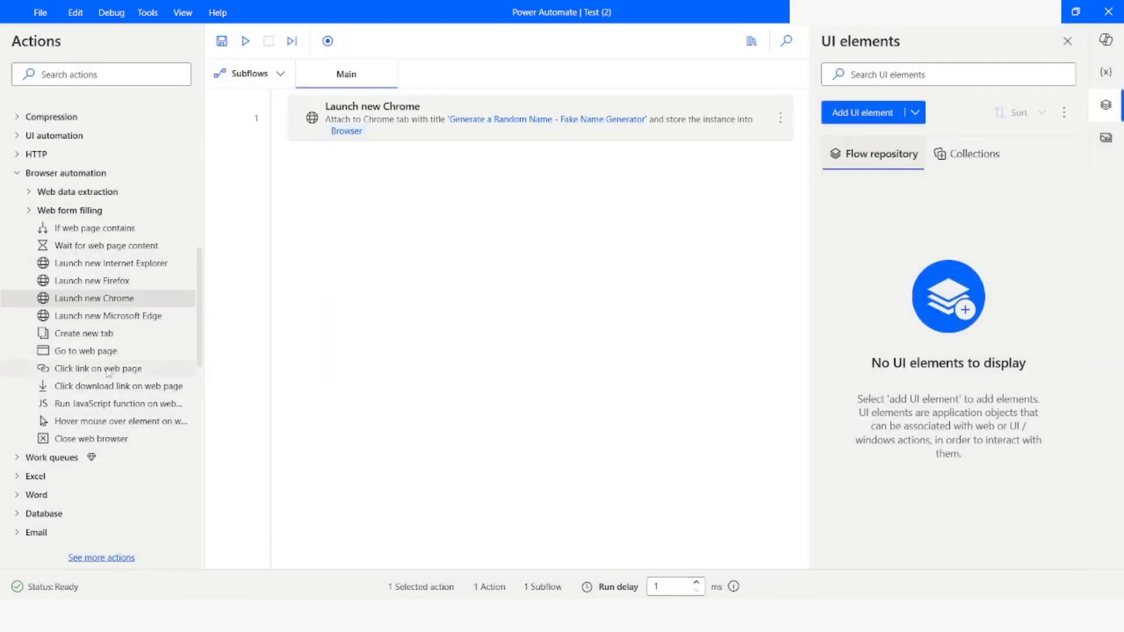
# - Add a Click link on web page action targeting a newly captured UI element for the website's Free Tools link
pyautogui.moveTo(91, 377); pyautogui.dragTo(620, 221)
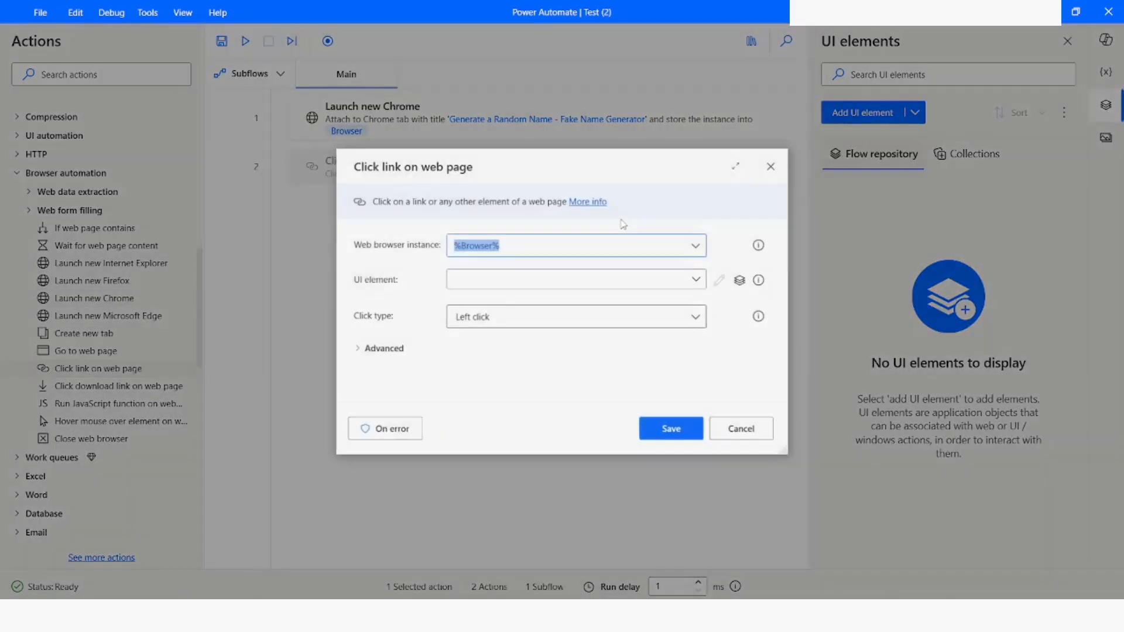
pyautogui.click(697, 284)
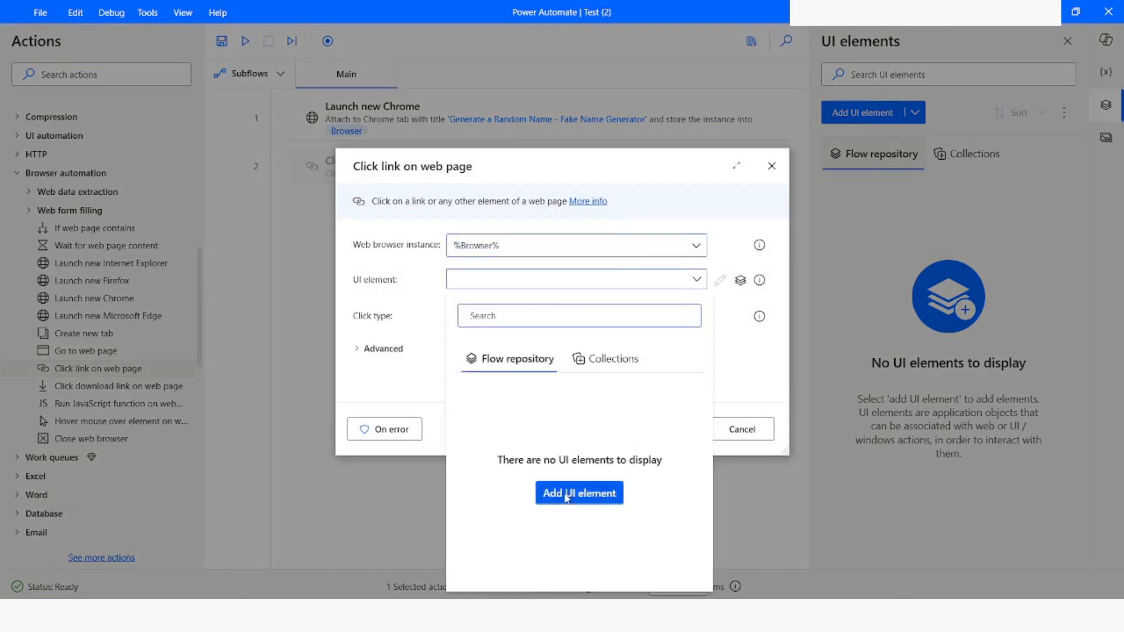
pyautogui.click(568, 498)
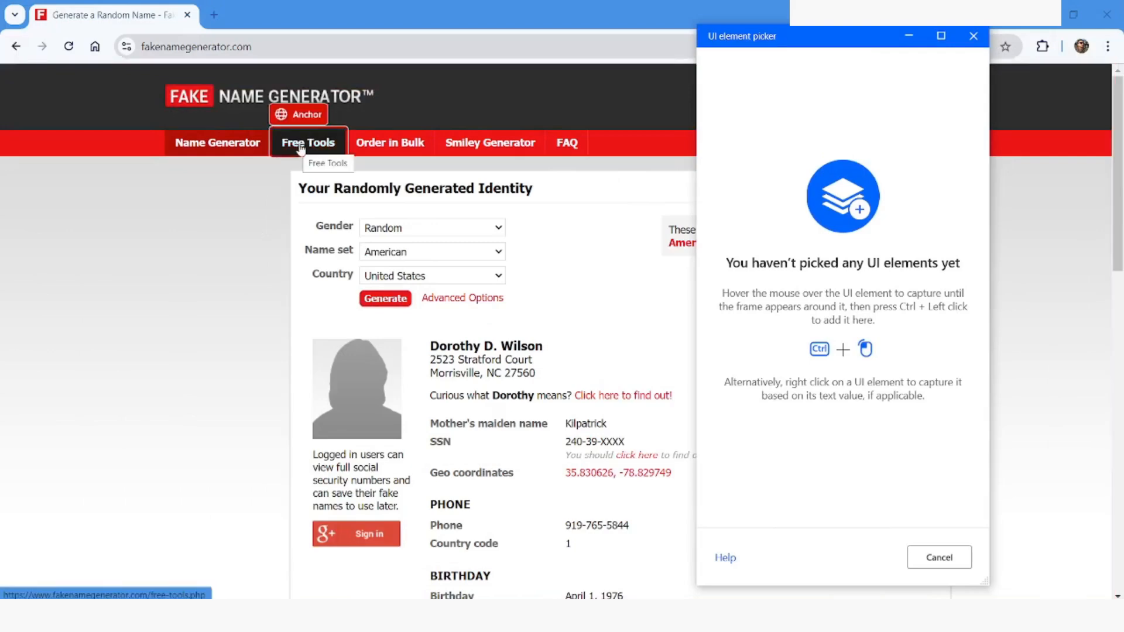
pyautogui.keyDown('ctrl'); pyautogui.click(300, 149); pyautogui.keyUp('ctrl')
pyautogui.keyDown('ctrl'); pyautogui.click(302, 149); pyautogui.keyUp('ctrl')
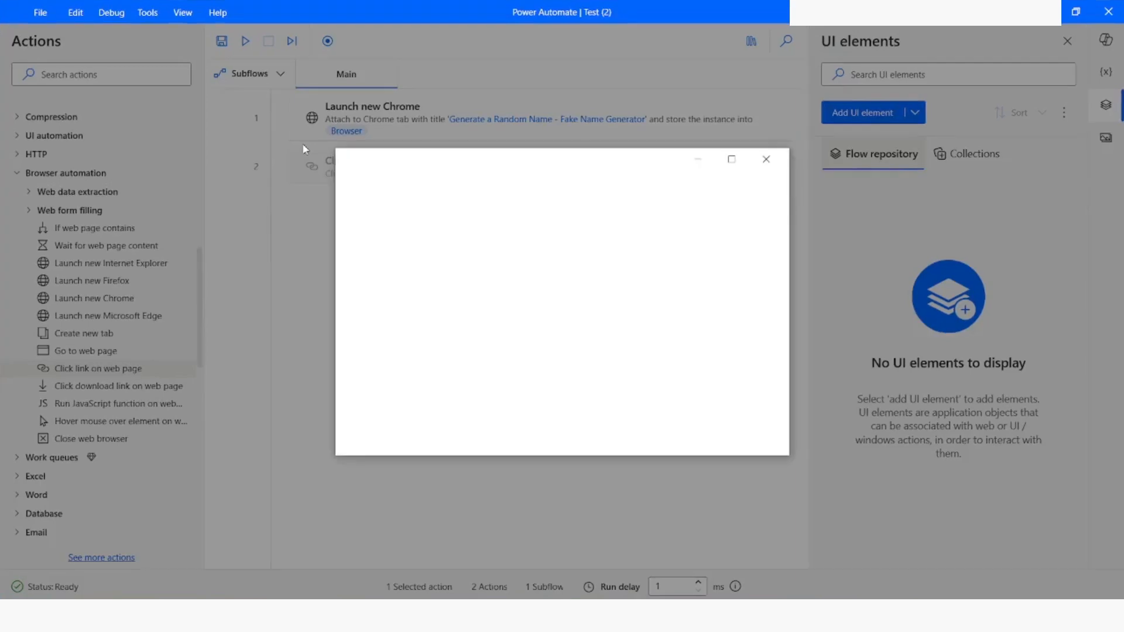
pyautogui.moveTo(739, 283)
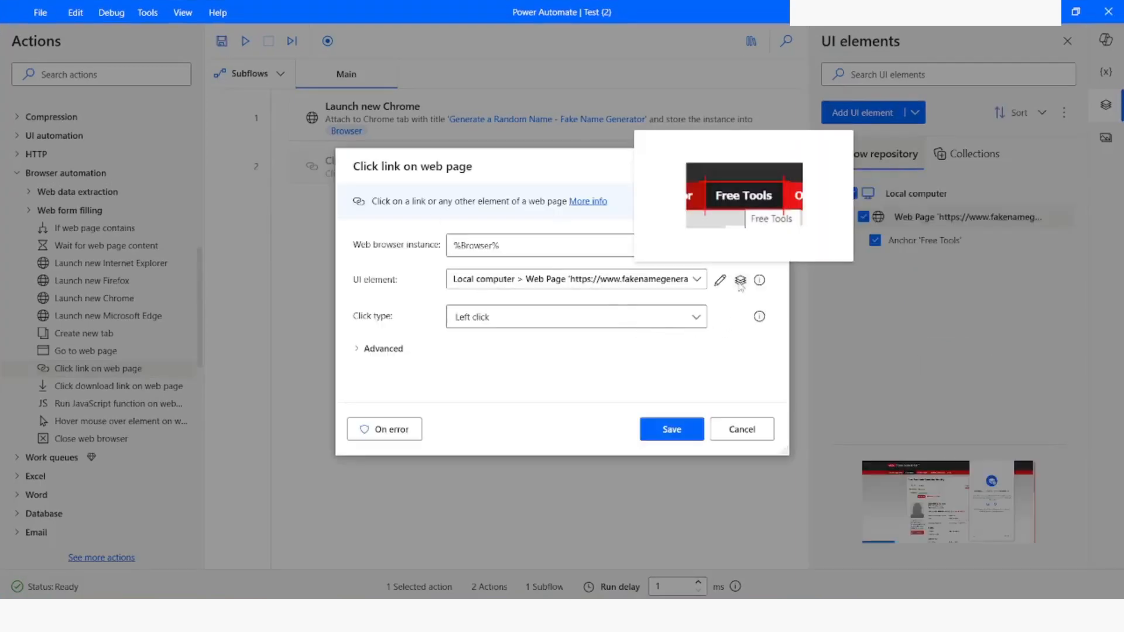
pyautogui.click(669, 428)
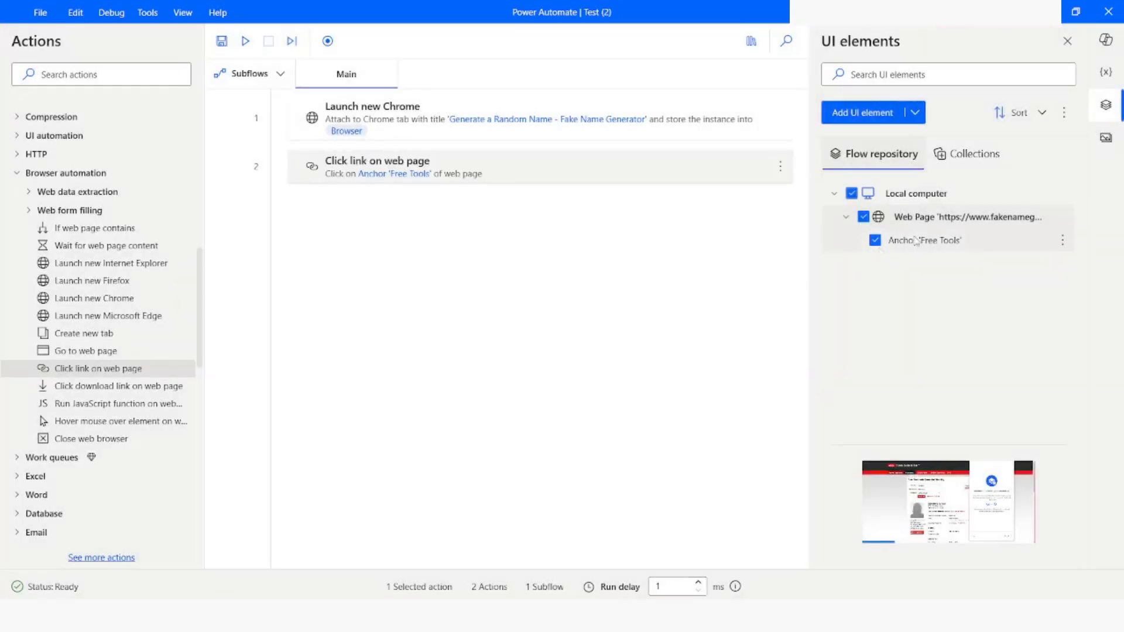
# - Examine the default selector of the Anchor 'Free Tools' UI element and the attributes of its anchor element
pyautogui.click(946, 249)
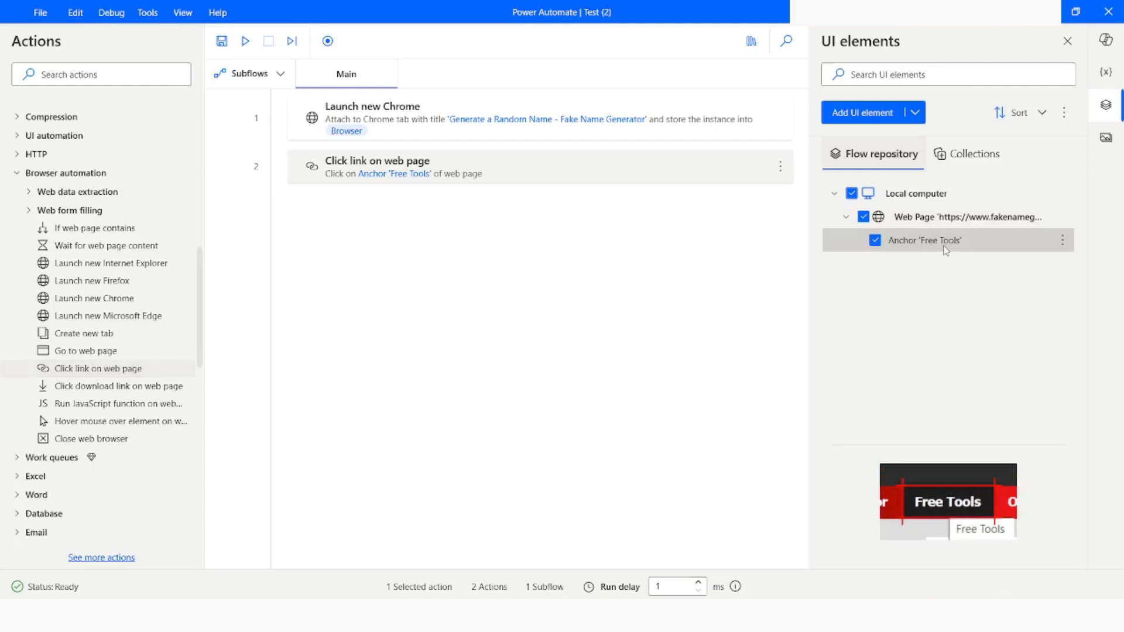
pyautogui.doubleClick(946, 250)
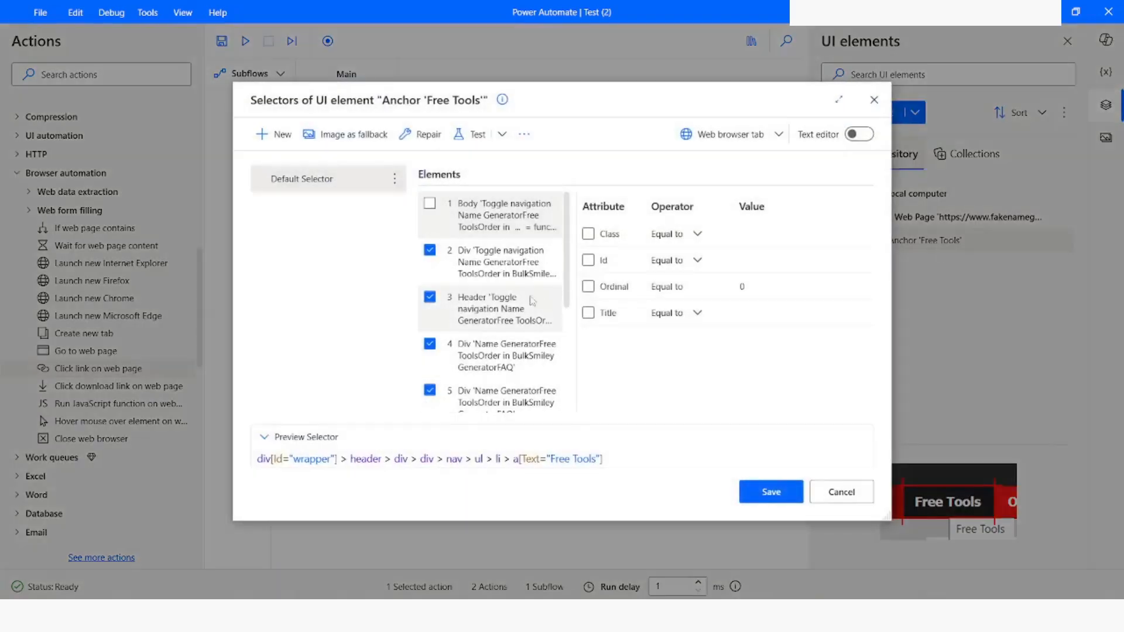
pyautogui.scroll(-2, 516, 294)
pyautogui.click(485, 400)
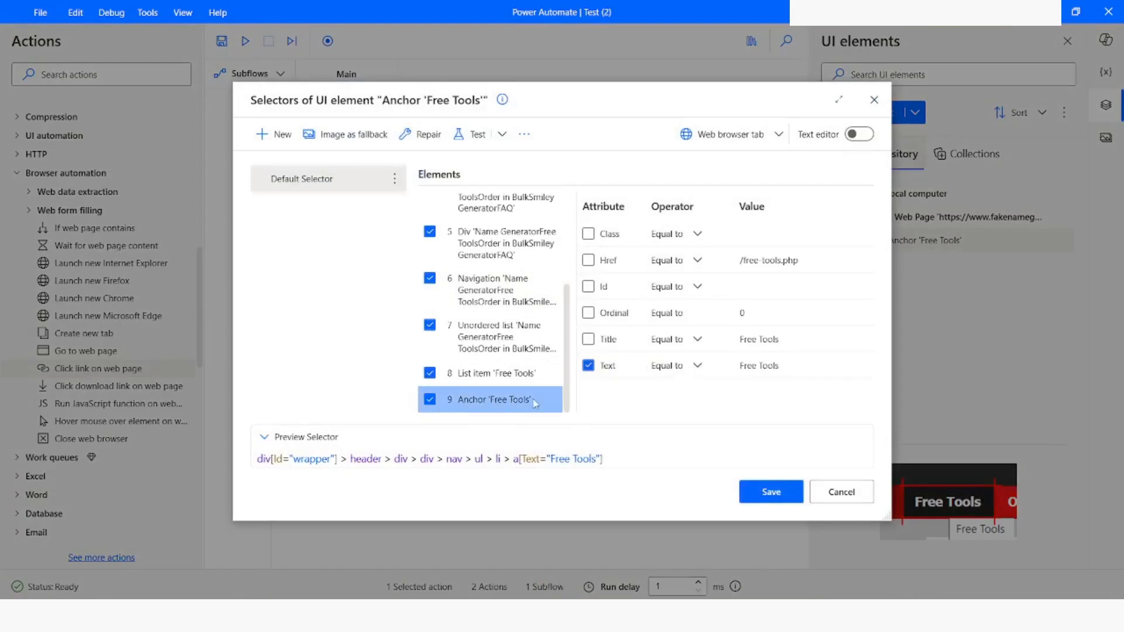
pyautogui.click(768, 492)
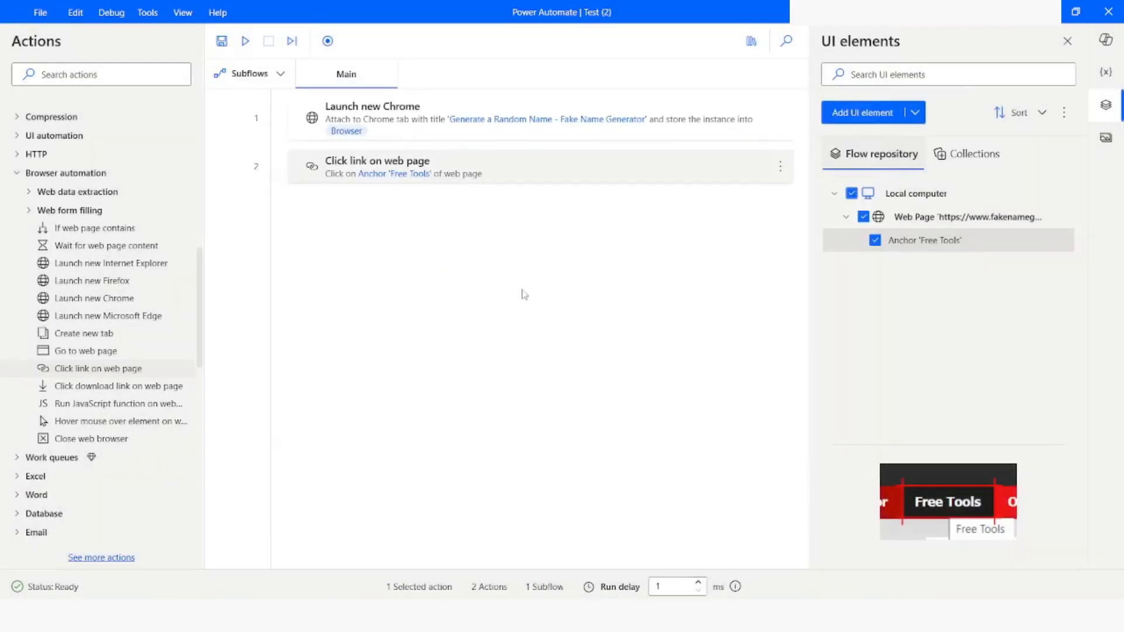
# - Run the flow, return the website to its Name Generator page and switch back to Power Automate
pyautogui.click(374, 120)
pyautogui.click(245, 41)
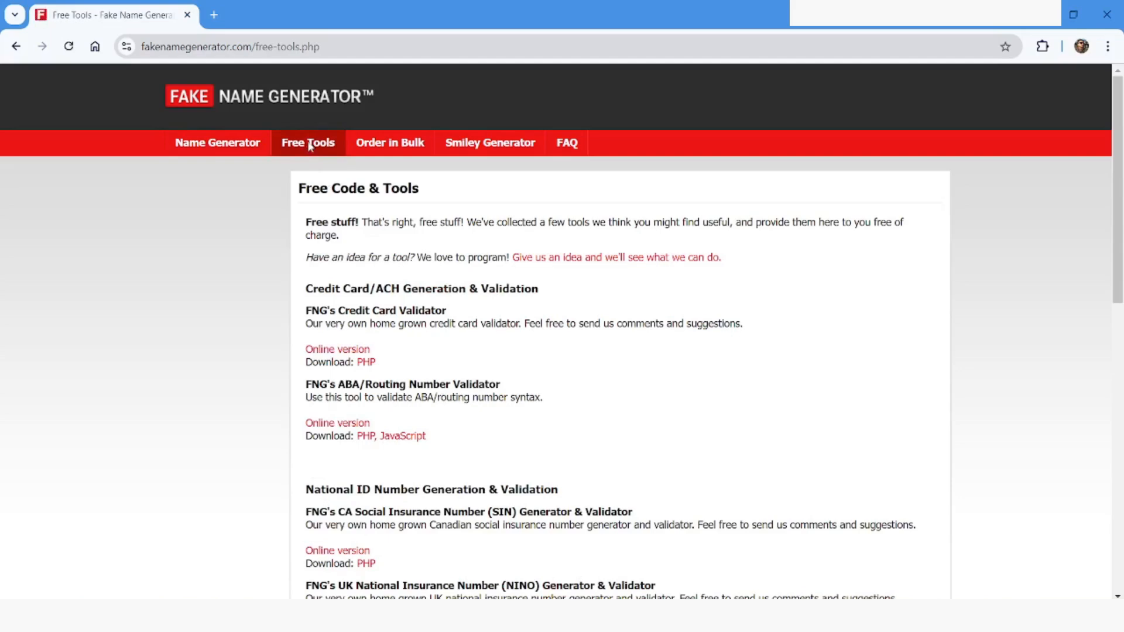
pyautogui.click(217, 143)
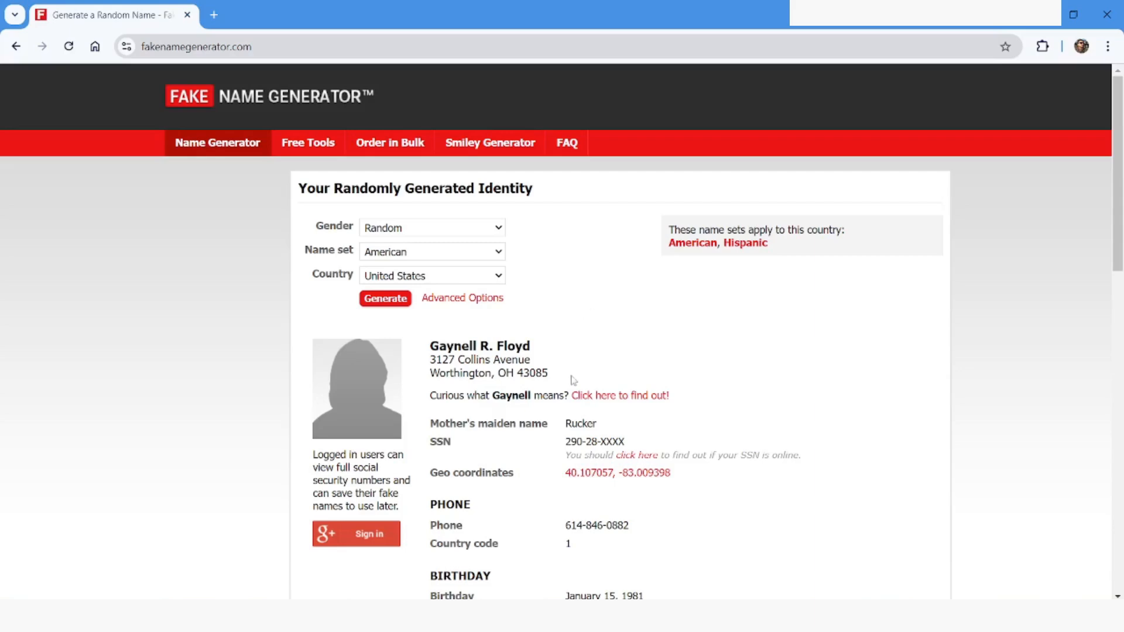
pyautogui.click(563, 614)
# - Set the Text attribute in the default selector of Anchor 'Free Tools' to "Free Tools 2", save it and run the flow
pyautogui.click(1106, 105)
pyautogui.click(929, 240)
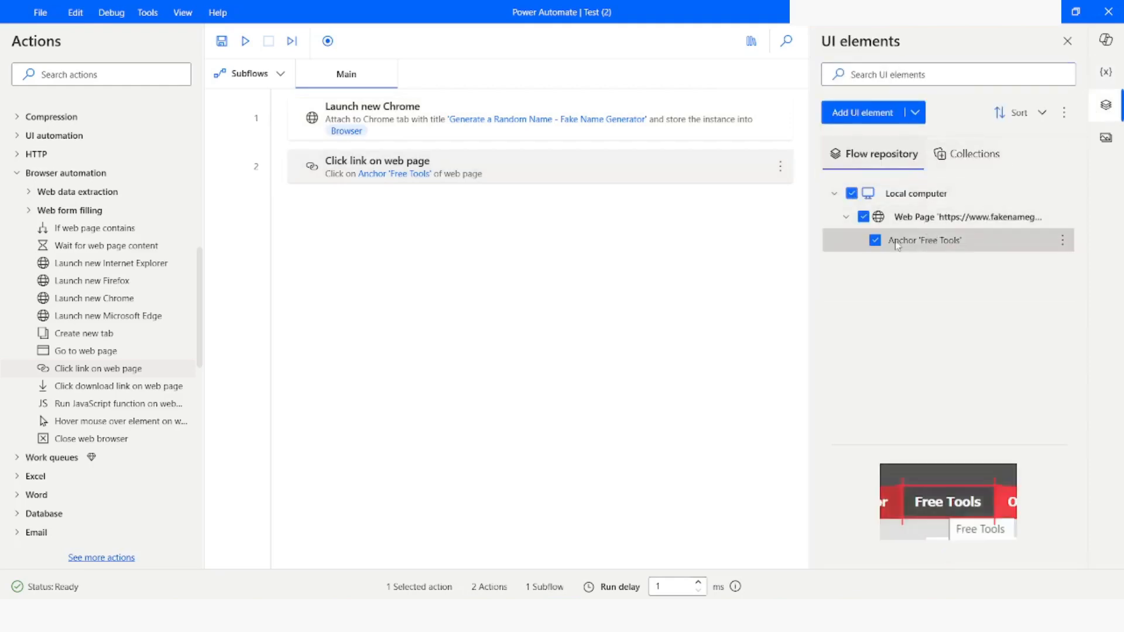
pyautogui.scroll(-5, 483, 305)
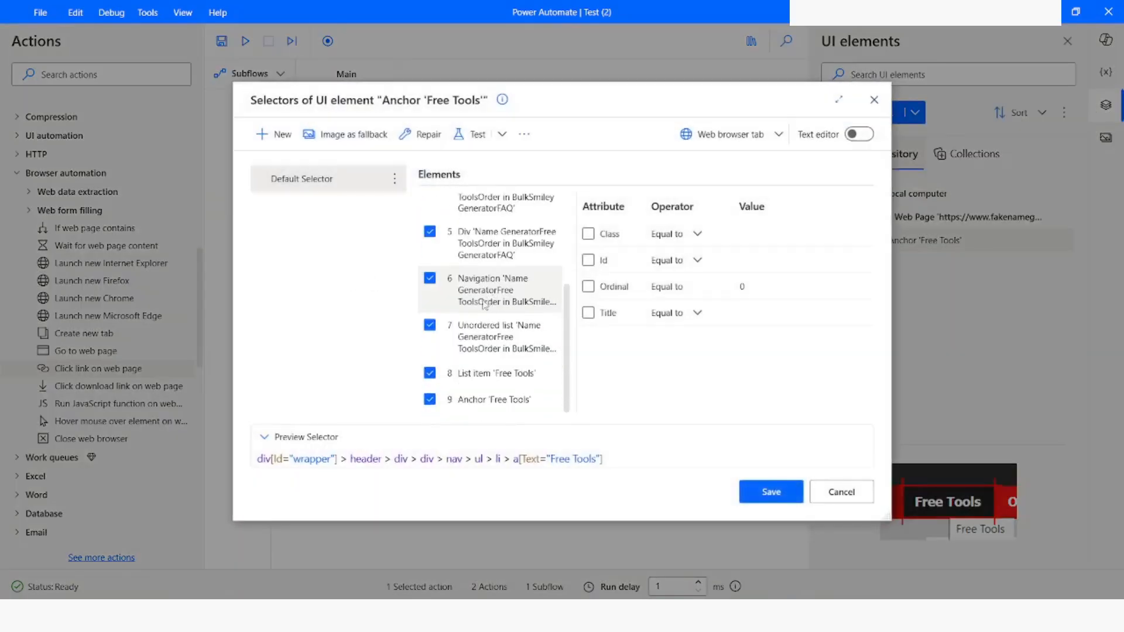
pyautogui.click(493, 399)
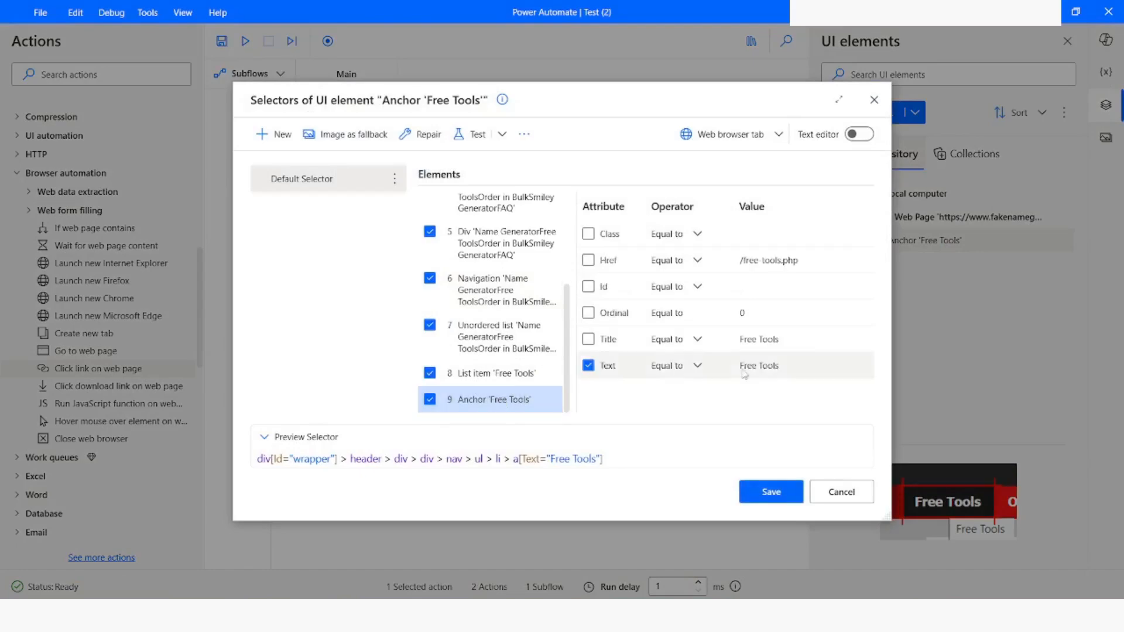
pyautogui.click(587, 365)
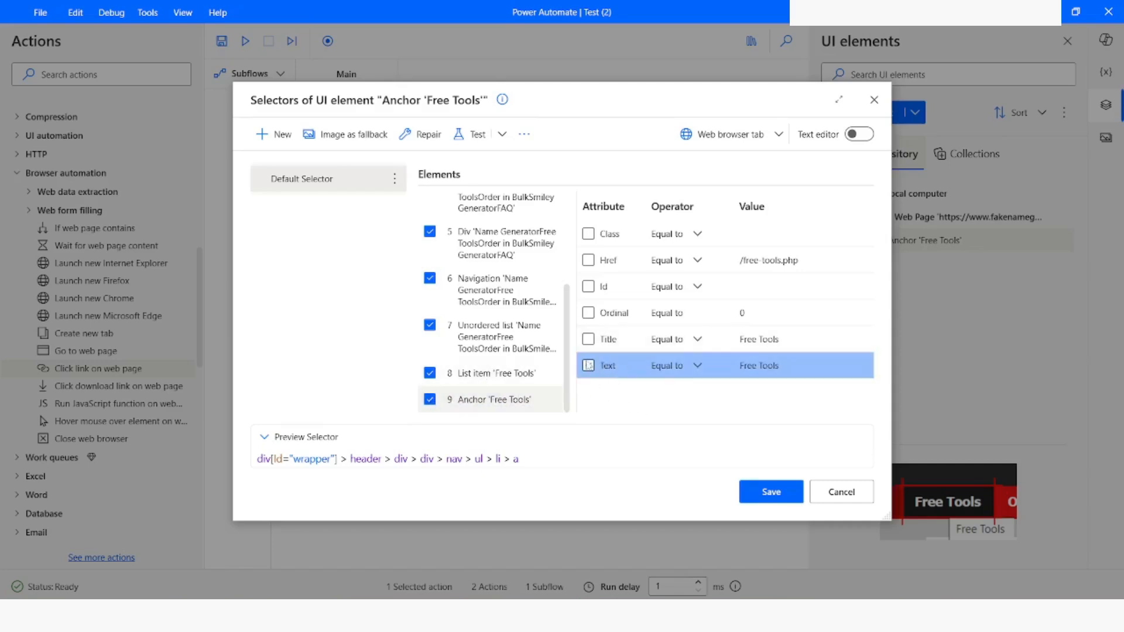
pyautogui.click(588, 365)
pyautogui.click(789, 367)
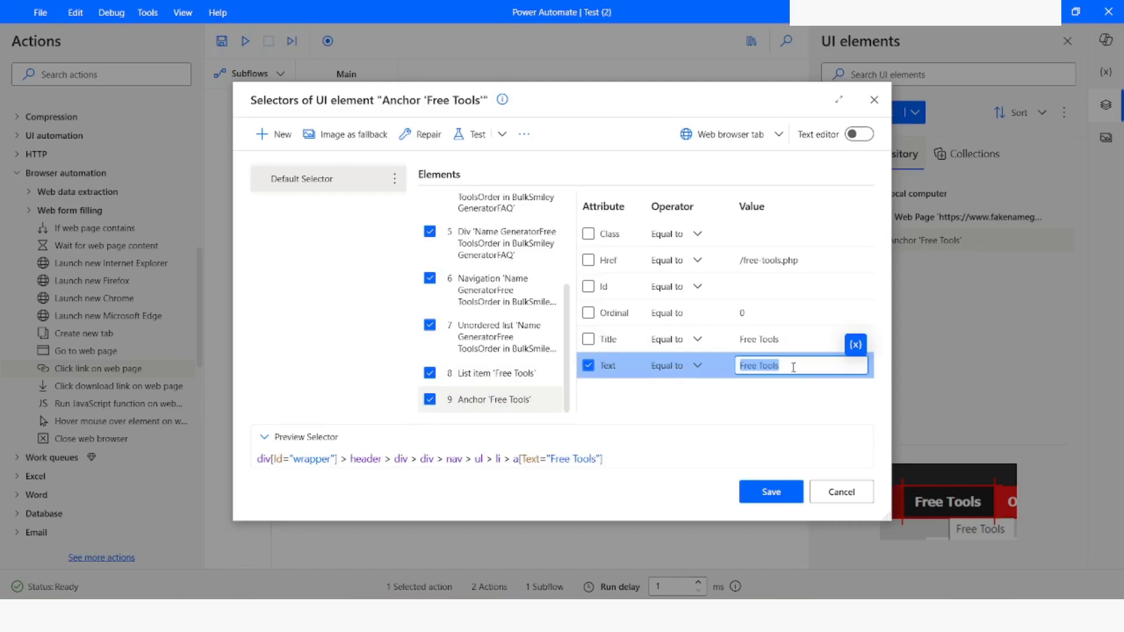
pyautogui.click(790, 366)
pyautogui.write('2')
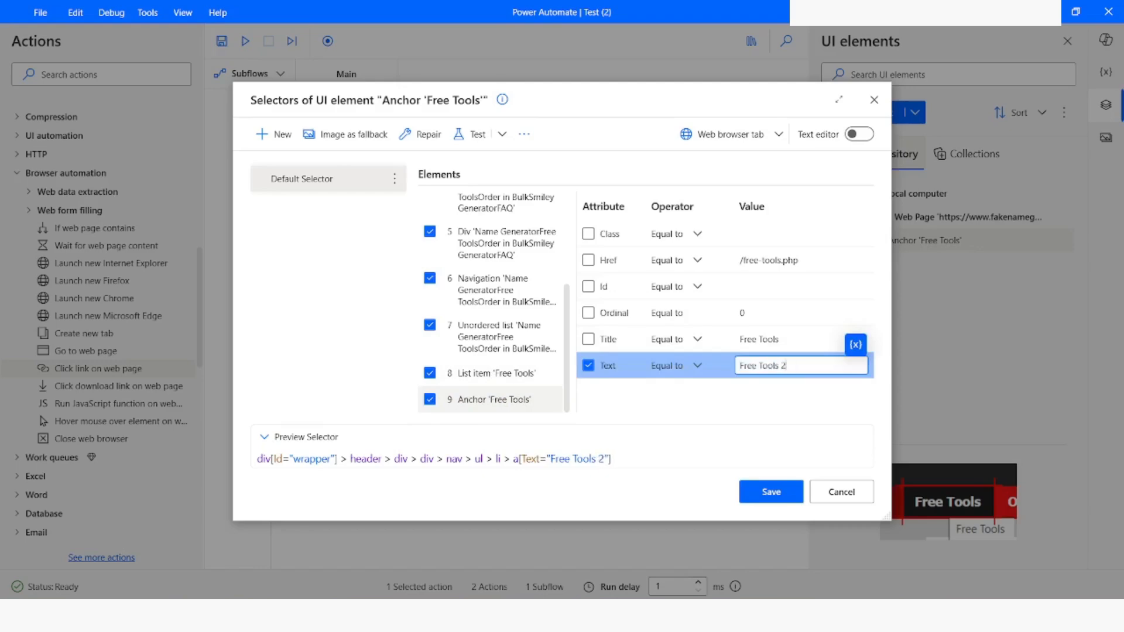
pyautogui.click(767, 493)
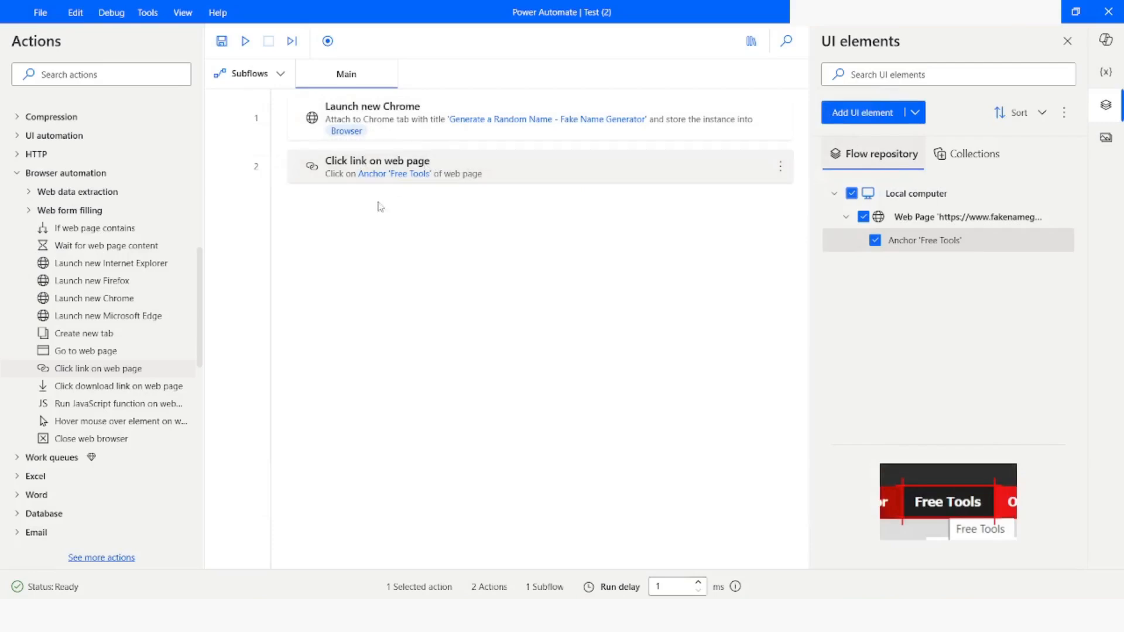
pyautogui.click(246, 41)
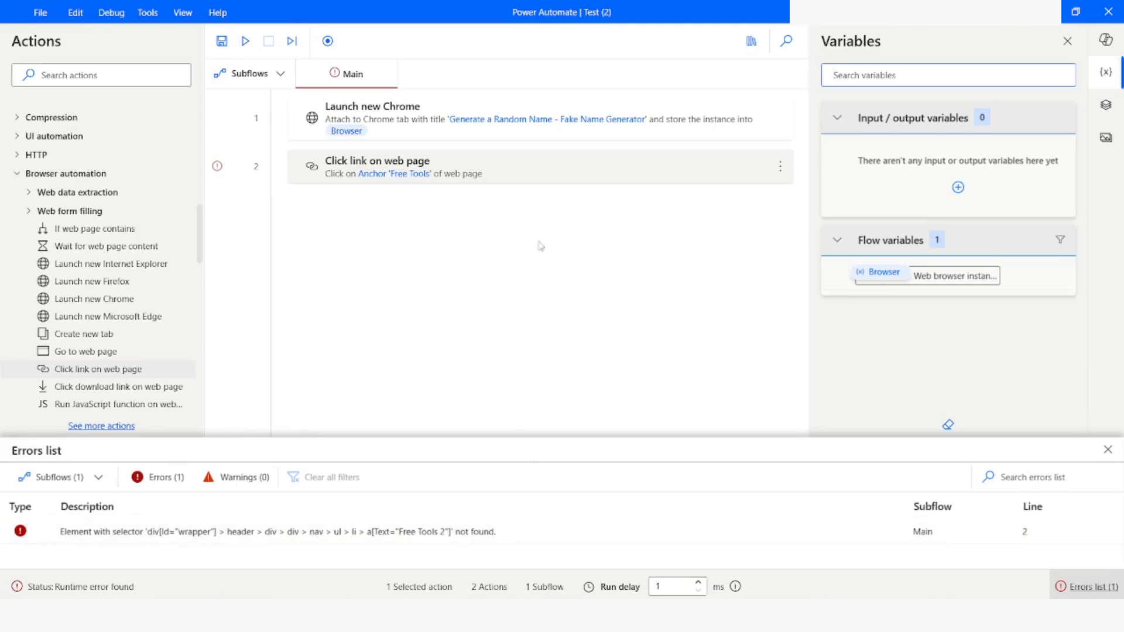
pyautogui.click(482, 177)
# - Add an image fallback to the Anchor 'Free Tools' UI element by capturing the website's Free Tools link, and save the selectors
pyautogui.click(1109, 108)
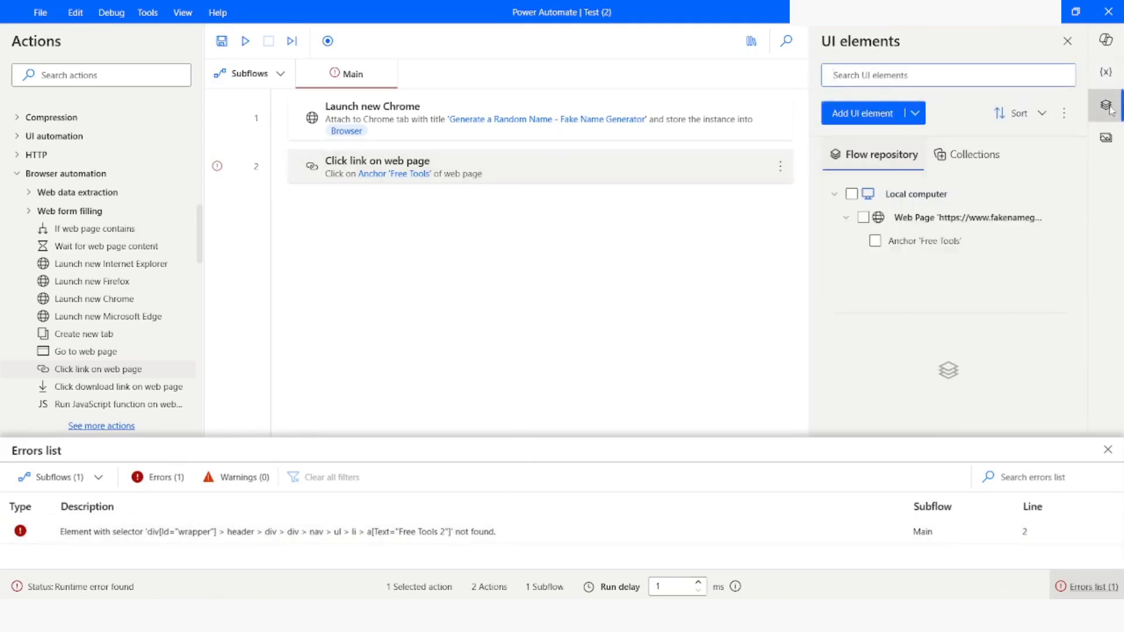
pyautogui.click(914, 241)
pyautogui.doubleClick(914, 241)
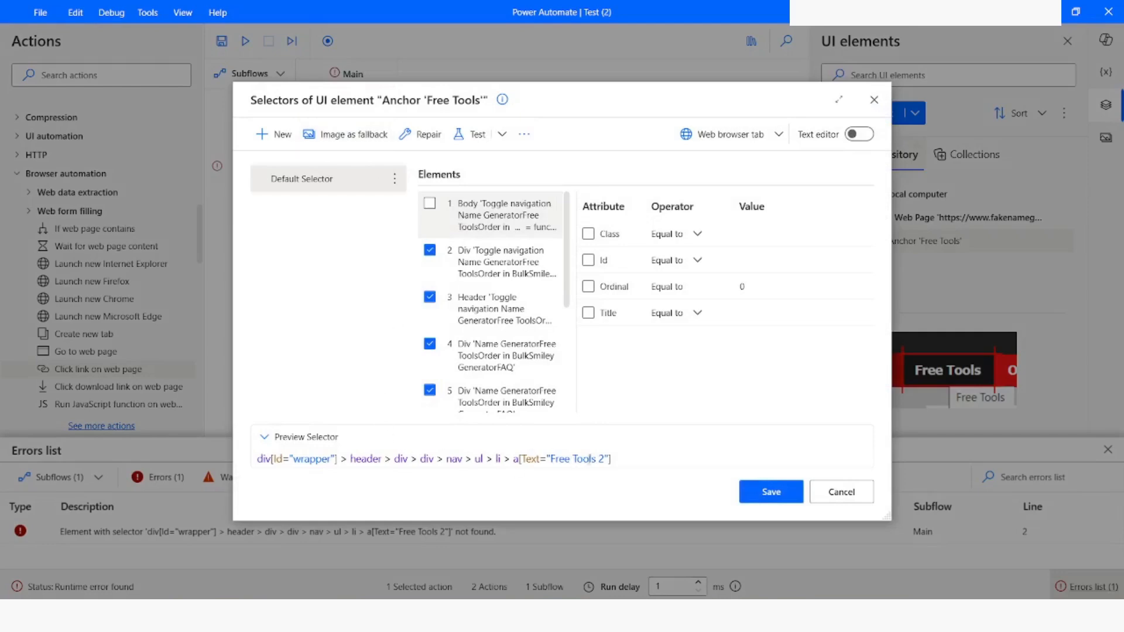
pyautogui.click(345, 135)
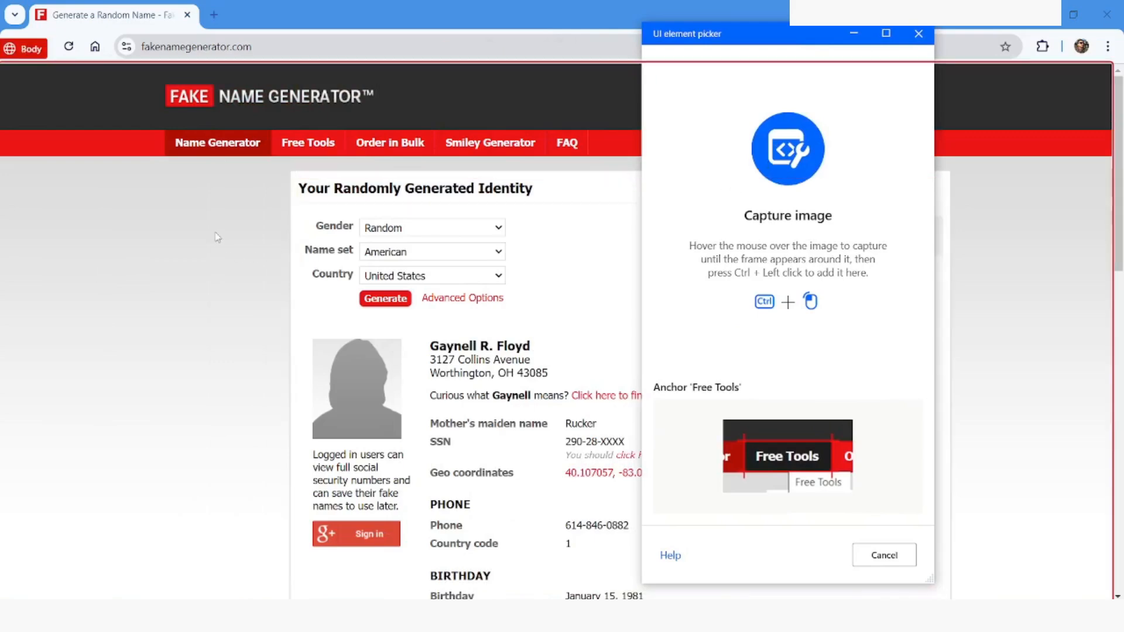
pyautogui.rightClick(301, 150)
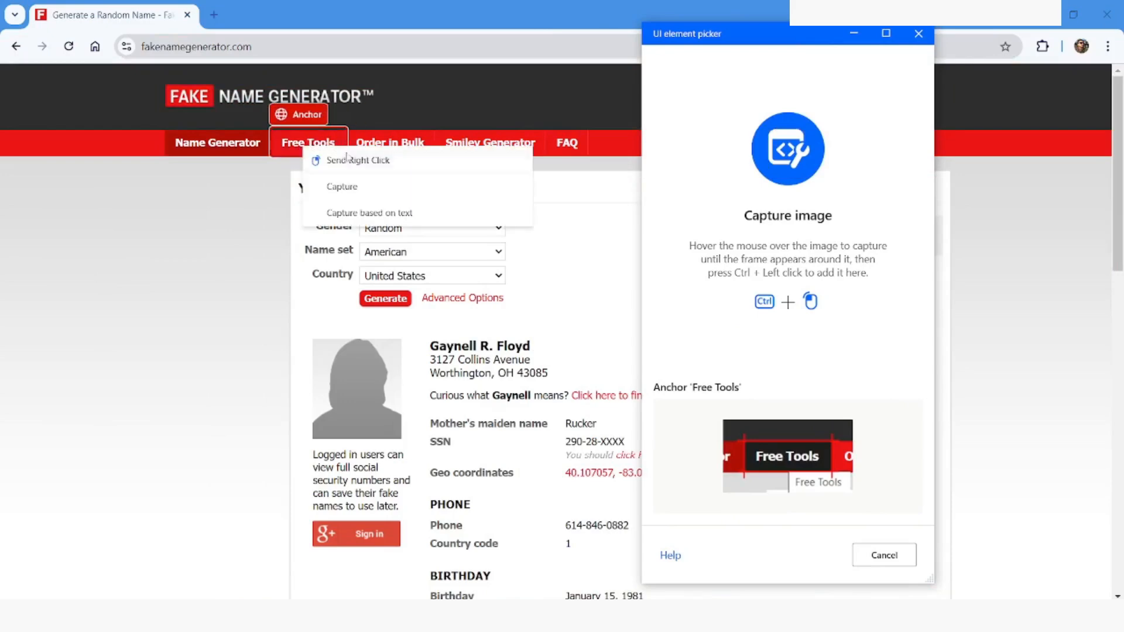
pyautogui.click(346, 188)
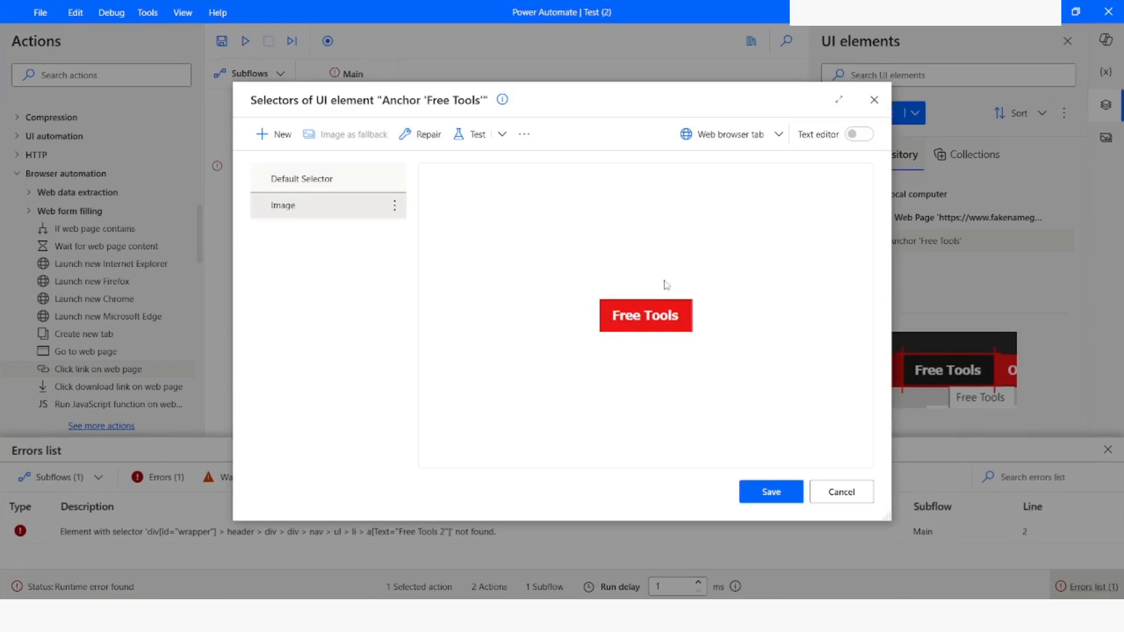
pyautogui.click(324, 185)
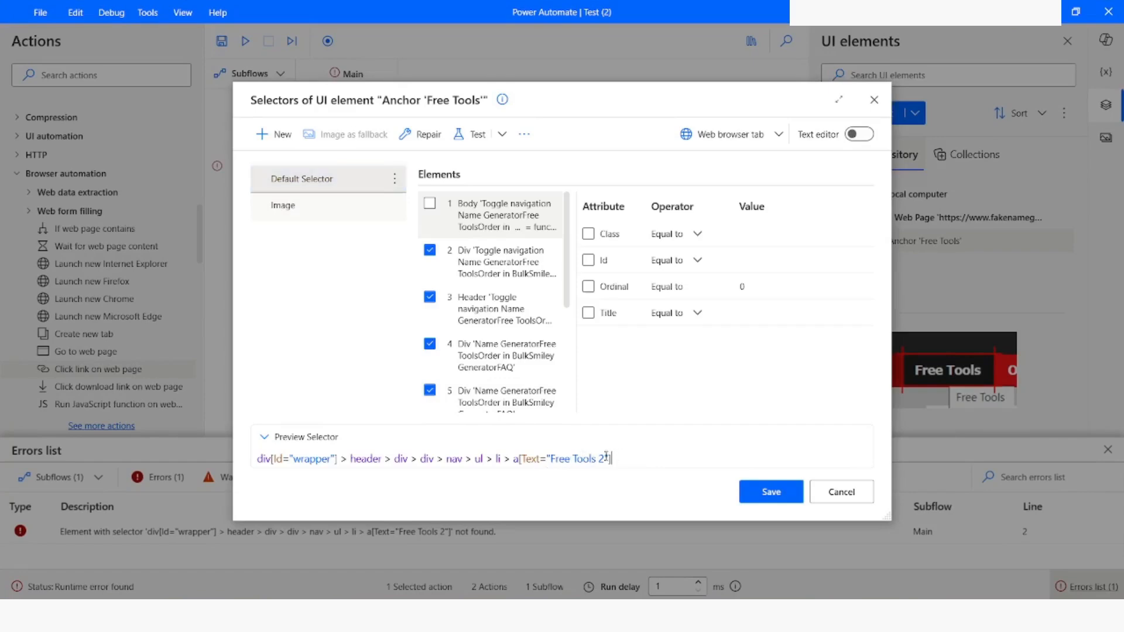
pyautogui.click(766, 493)
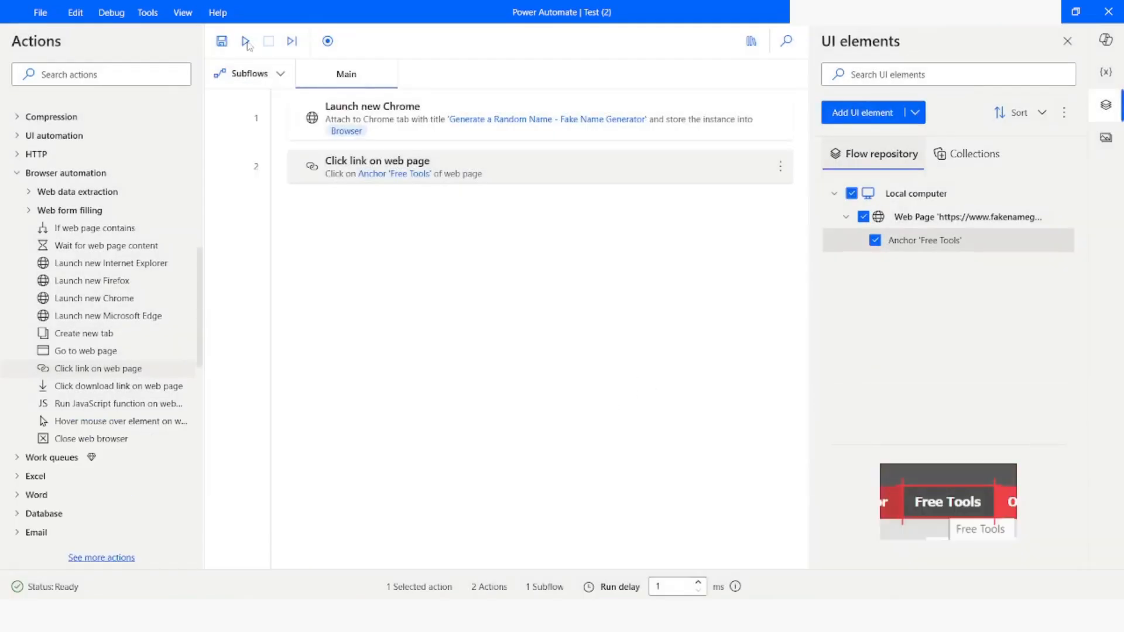
# - Run the flow to test opening Free Tools through the image fallback
pyautogui.click(246, 41)
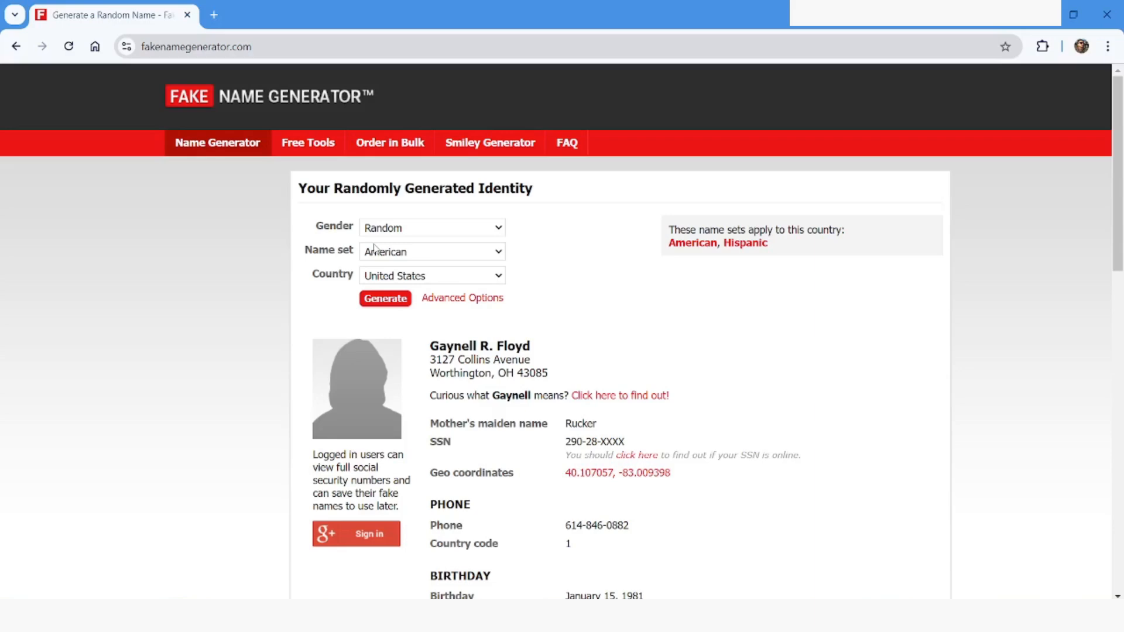
pyautogui.click(310, 146)
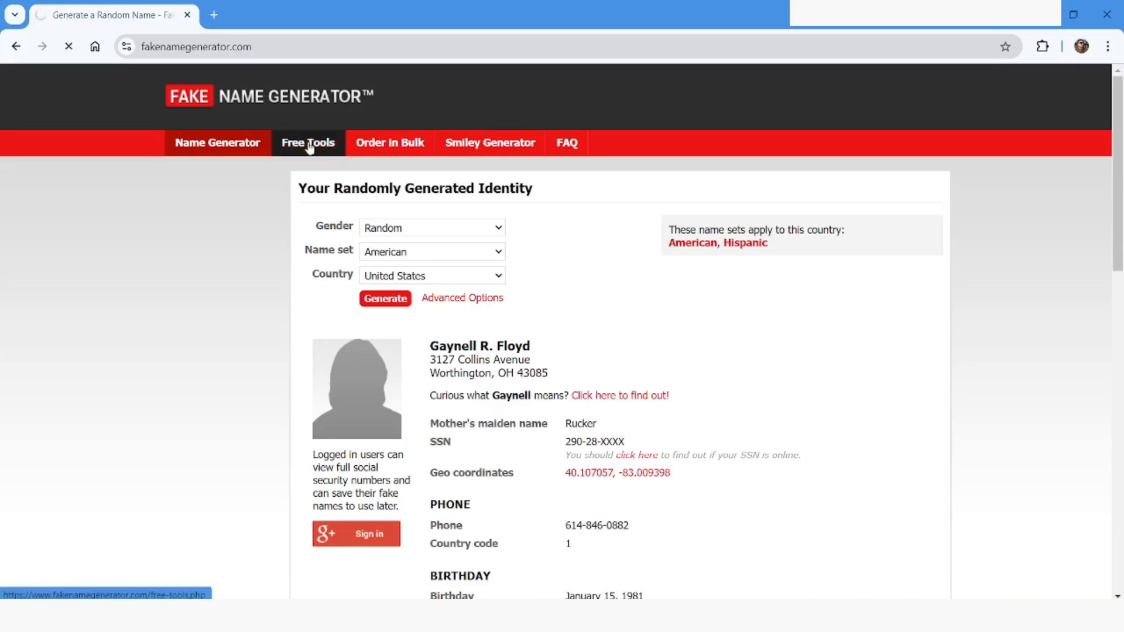